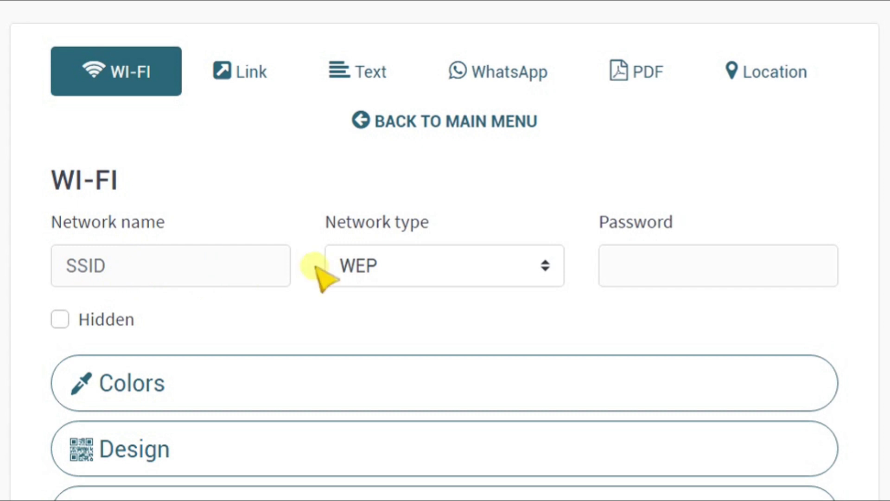
Step: Enter 'mywifi' as the Wi-Fi network name
click(359, 267)
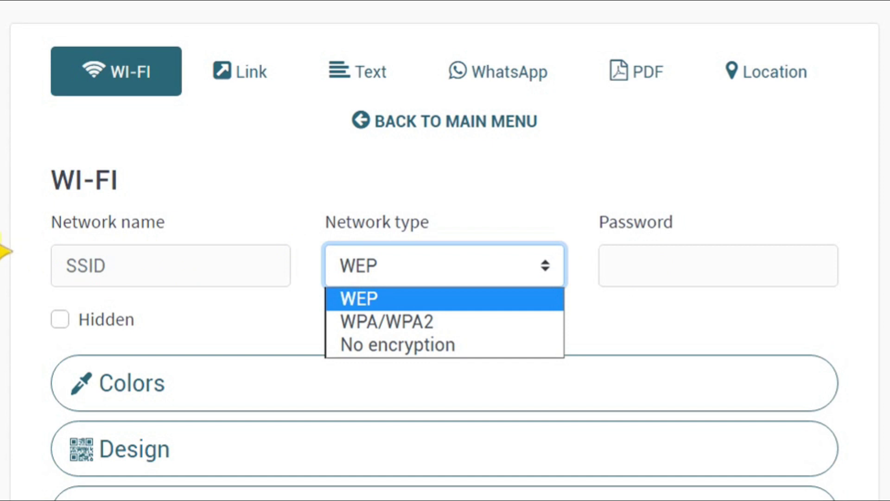
click(6, 250)
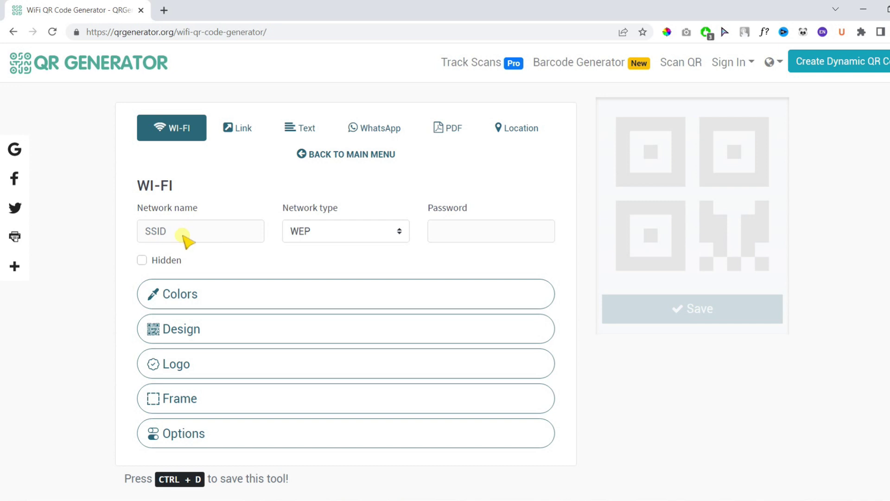
click(182, 233)
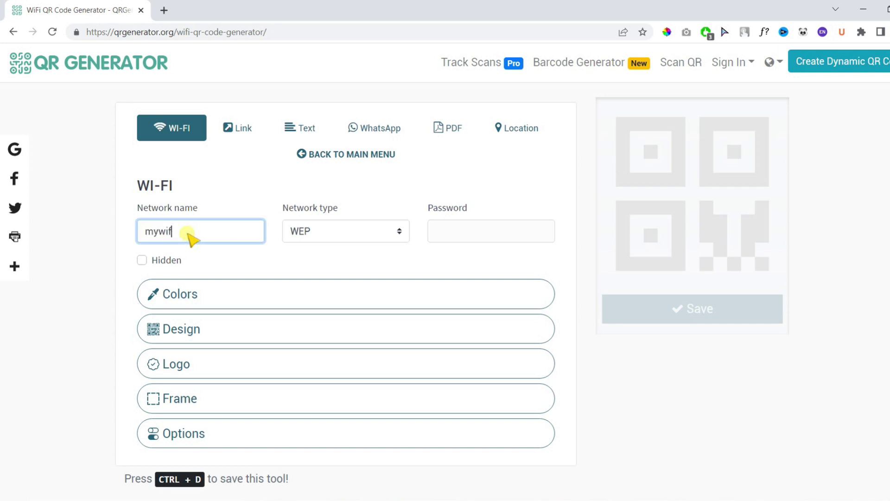
text(mywifi)
click(113, 234)
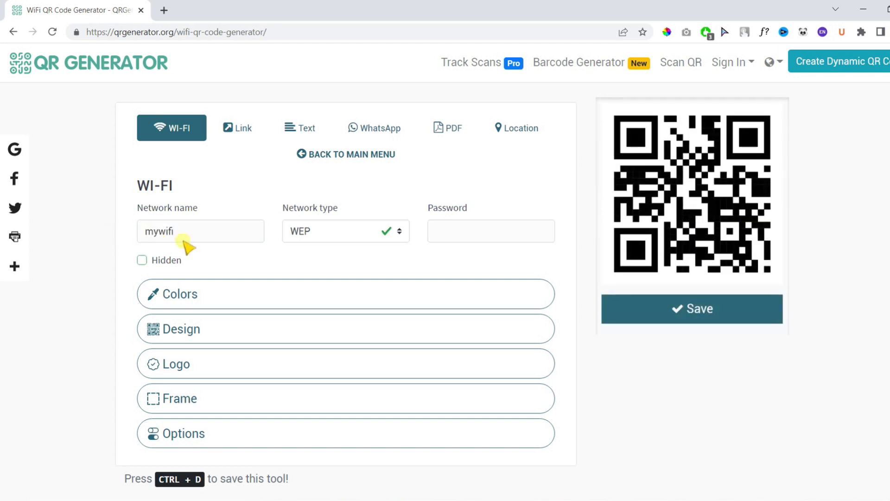
Step: Set the network type to WPA/WPA2 and enter the network password
click(321, 236)
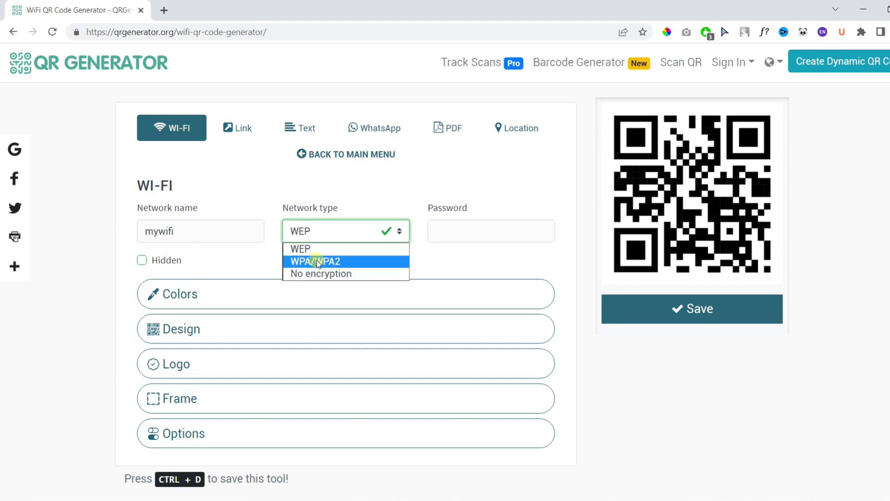
click(322, 262)
click(453, 234)
text(123456)
click(448, 253)
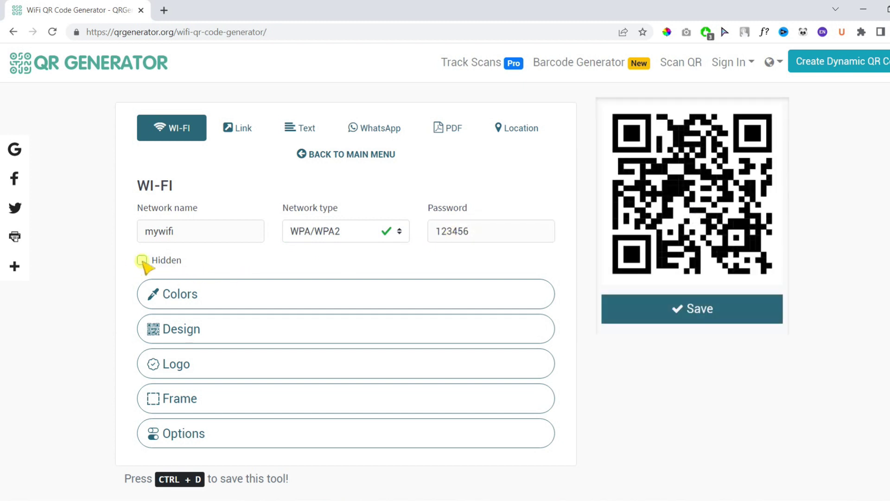
Step: Toggle the Hidden network option on, then back off
click(142, 260)
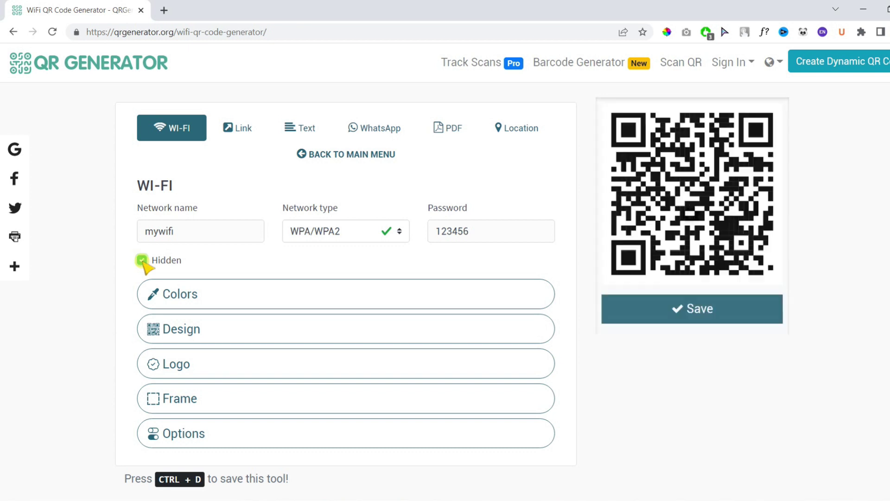
click(142, 261)
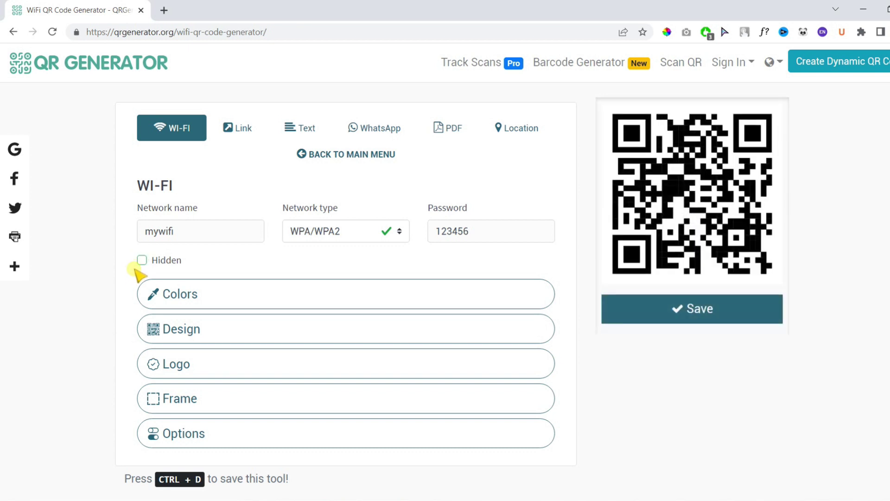
scroll(133, 276, down, 1)
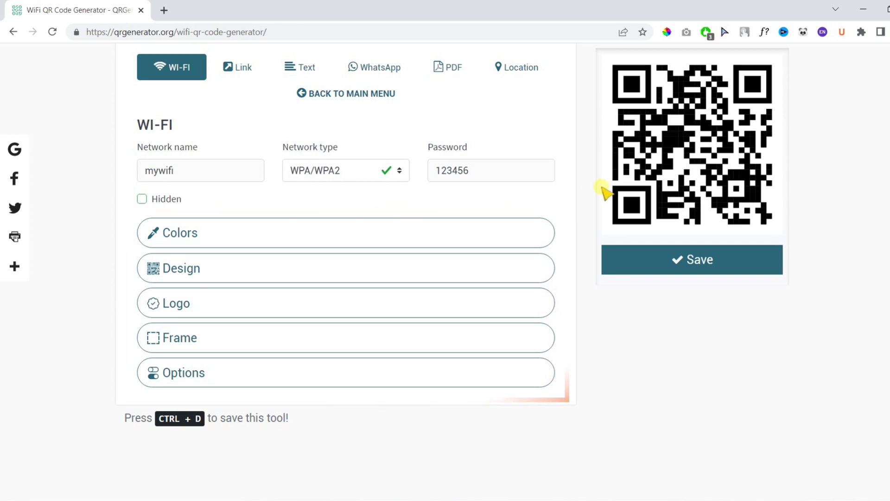
Step: In the colour settings, try a gradient foreground, then turn the gradient back off
click(527, 236)
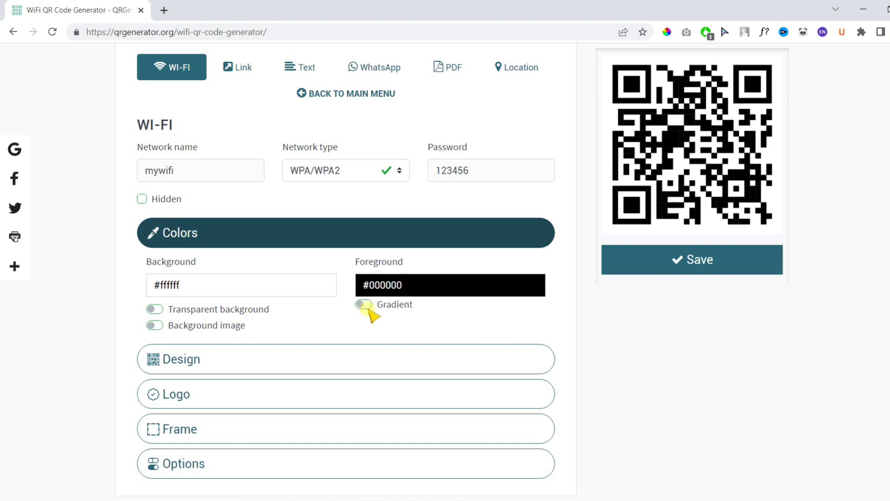
click(364, 305)
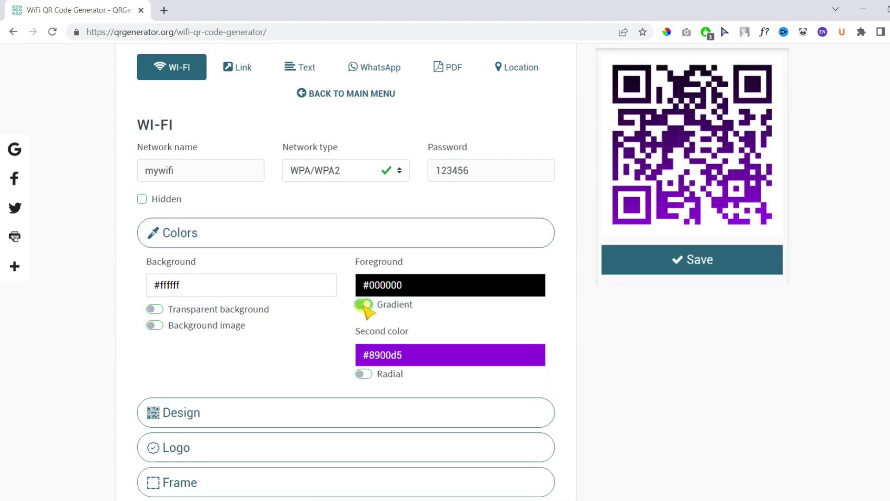
click(364, 304)
Step: Try a green #85ff00 foreground, then set the foreground back to black #000000
click(376, 284)
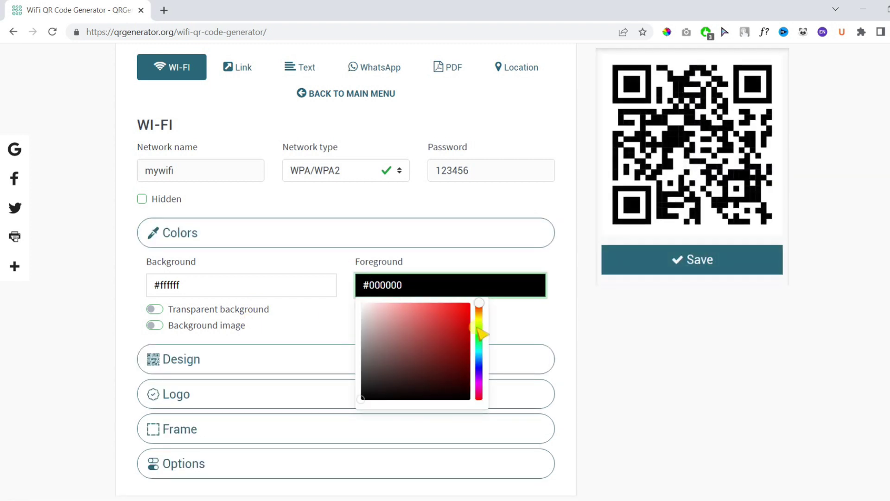
click(480, 333)
click(517, 317)
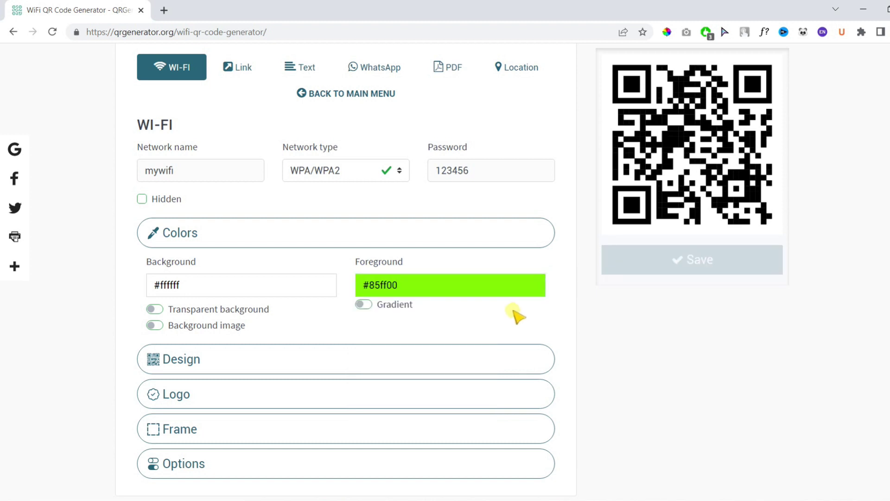
click(496, 294)
drag(417, 341, 360, 417)
Step: Try the last module pattern style, then return to the default square pattern
click(512, 317)
click(397, 260)
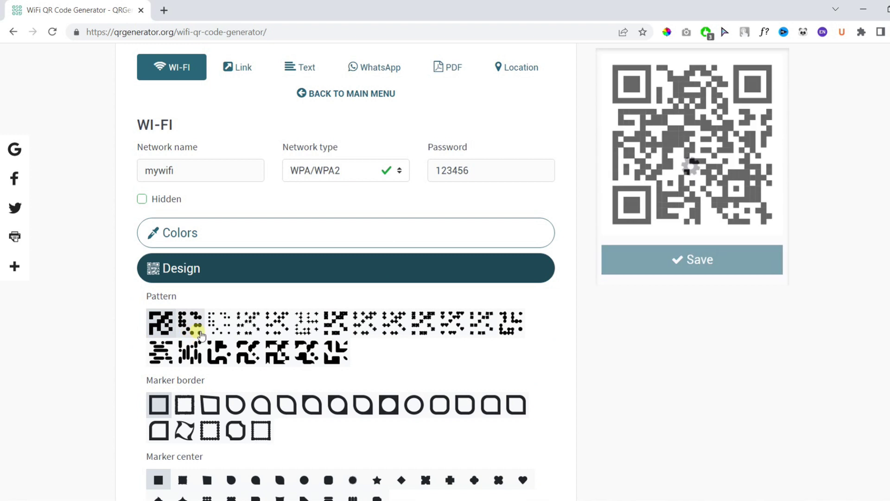
click(330, 354)
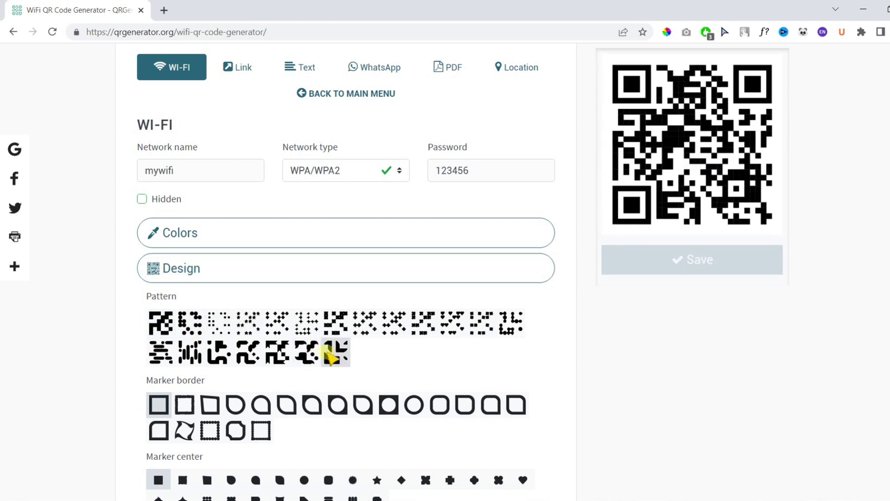
click(162, 322)
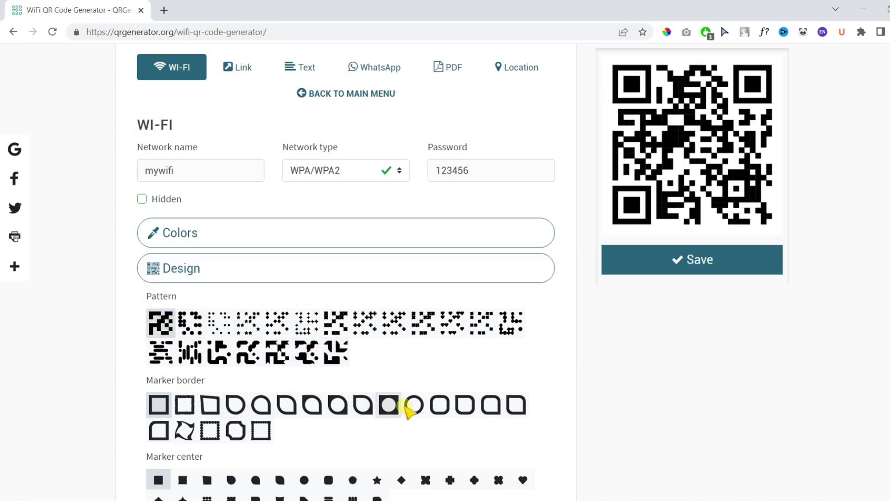
Step: Try rounded marker borders and round marker centers, then reset both to square
click(465, 404)
scroll(464, 408, down, 1)
click(304, 419)
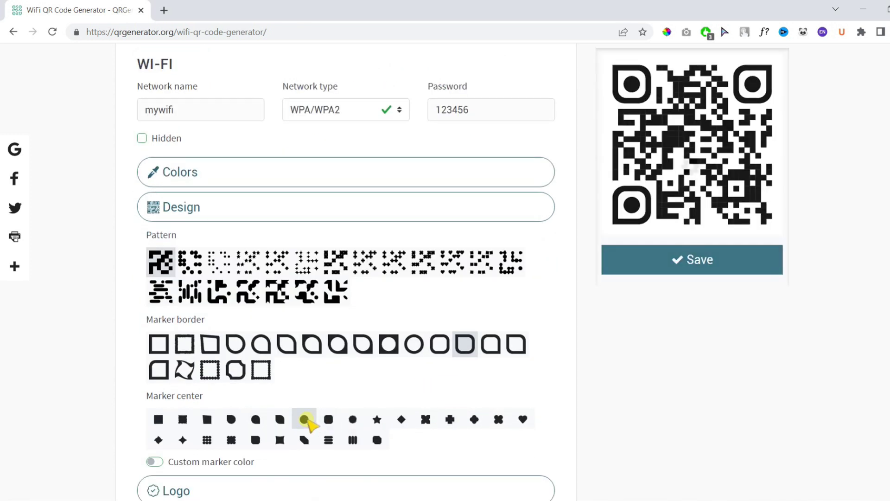
click(160, 419)
click(165, 344)
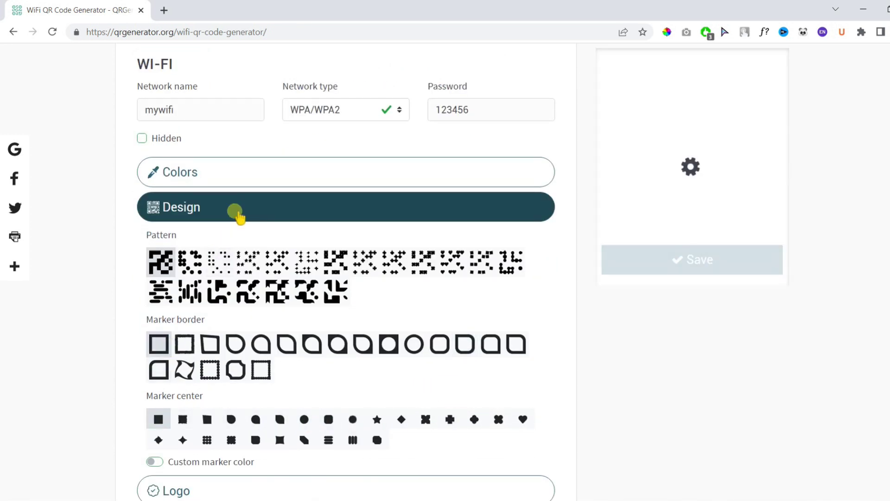
click(237, 211)
Step: Centre the Wi-Fi watermark on the code at 70% size with its background removed
click(215, 245)
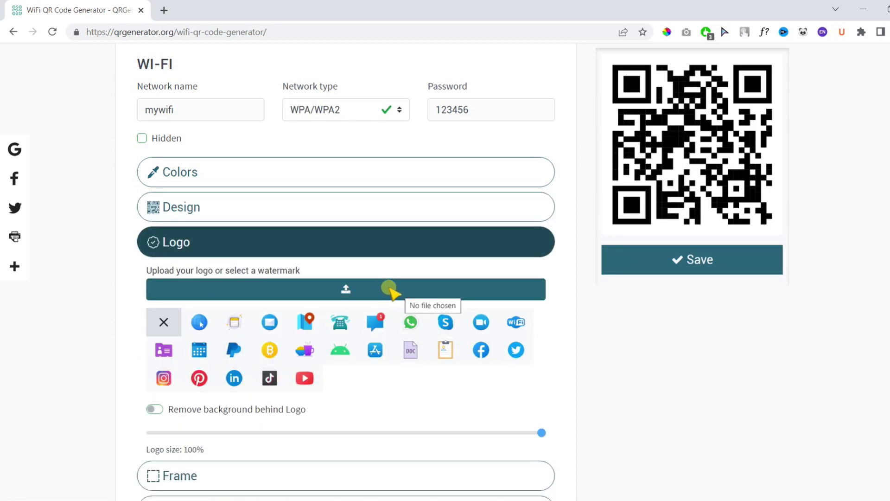
click(514, 323)
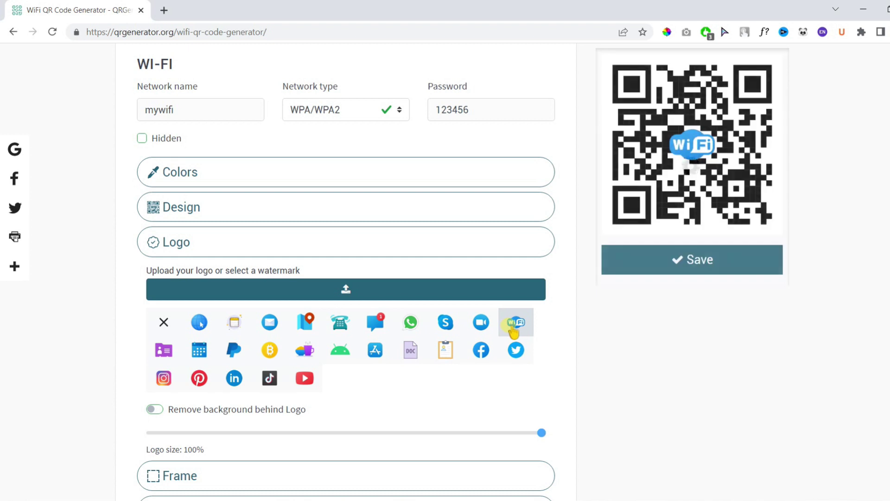
click(154, 409)
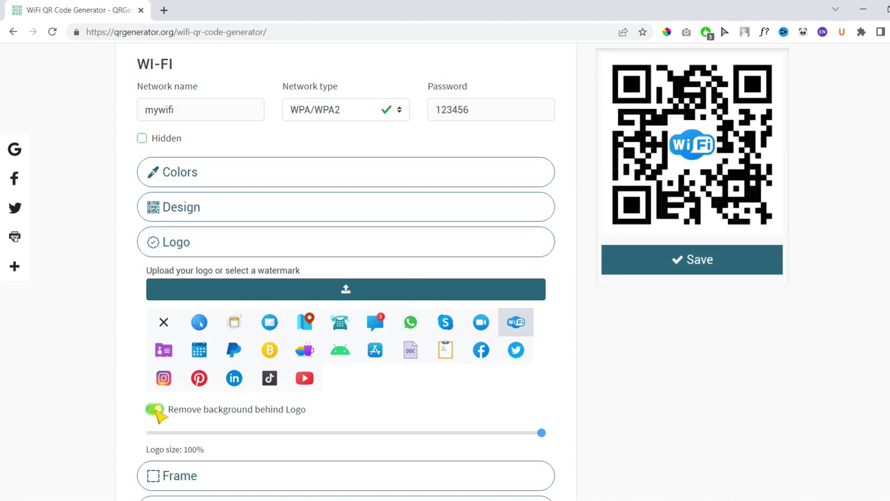
click(375, 433)
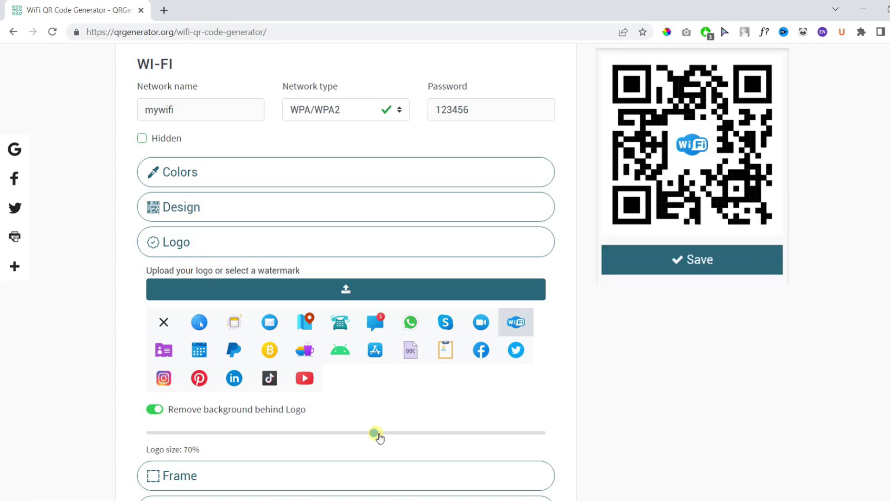
click(292, 241)
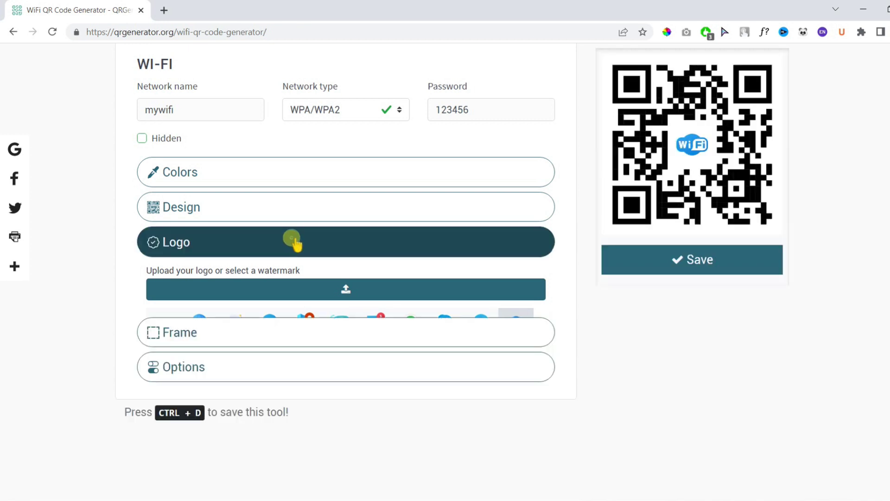
click(278, 279)
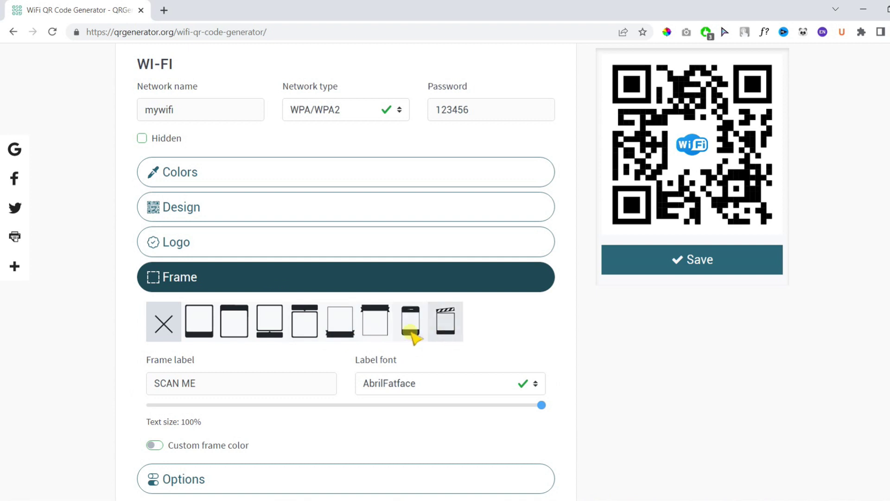
click(348, 335)
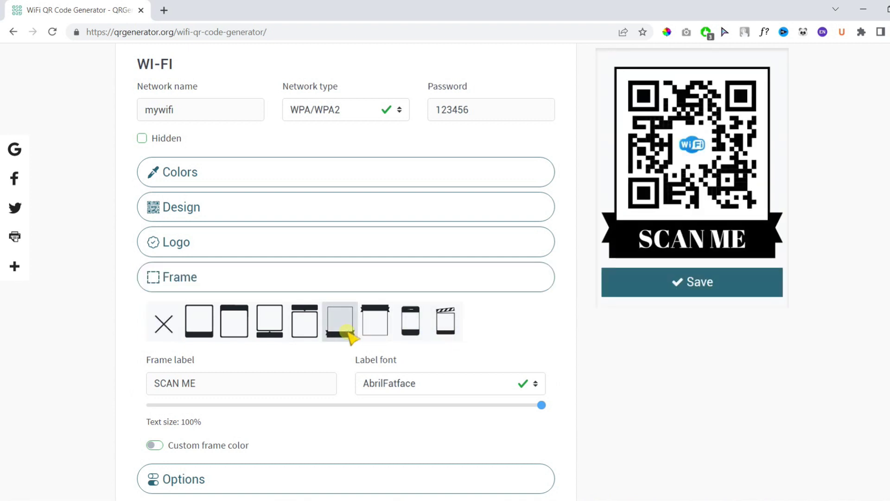
click(164, 323)
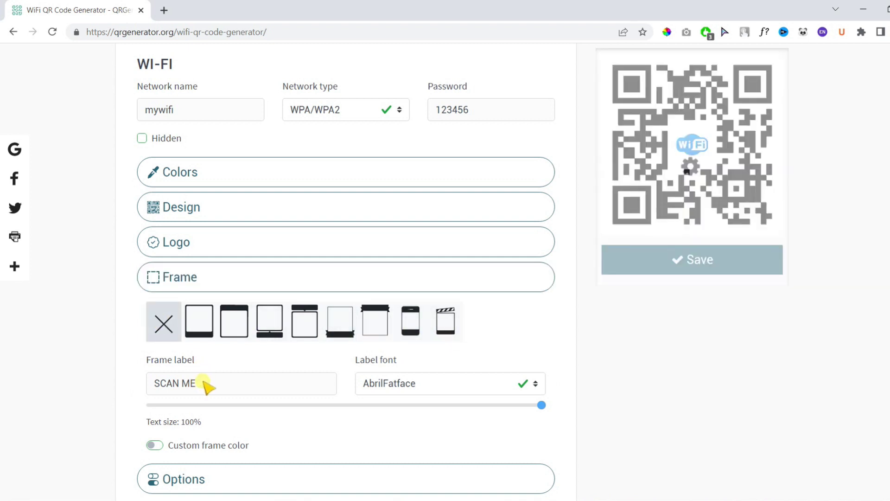
click(305, 287)
click(296, 311)
click(286, 363)
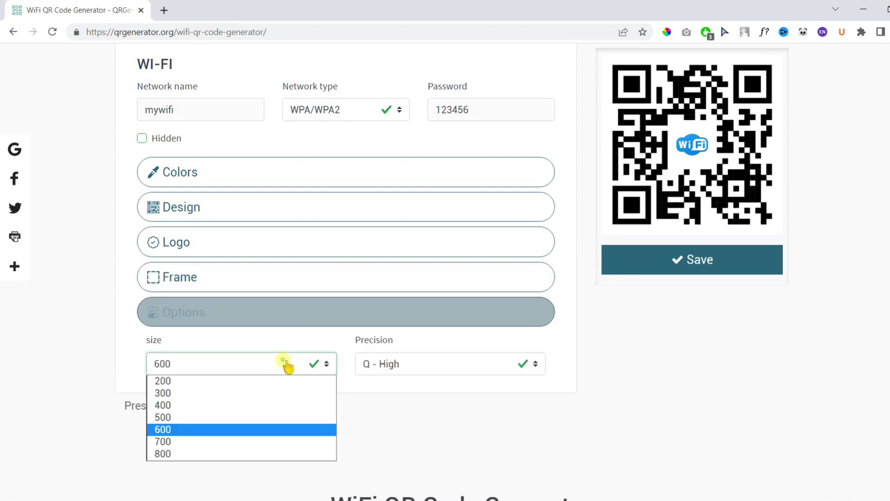
click(413, 432)
click(399, 368)
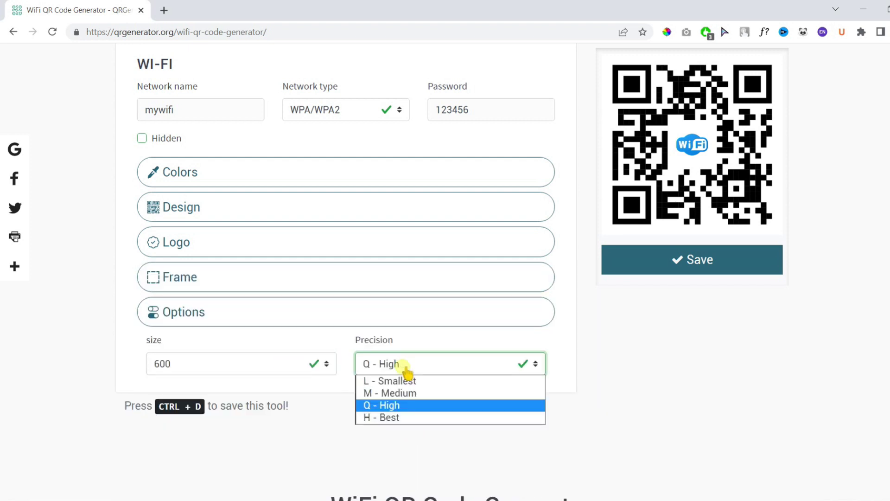
click(582, 421)
click(427, 315)
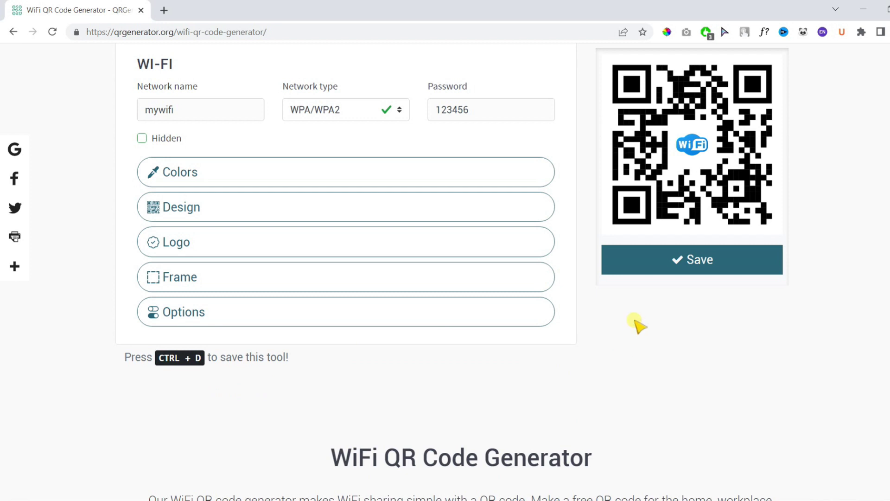
scroll(640, 309, up, 3)
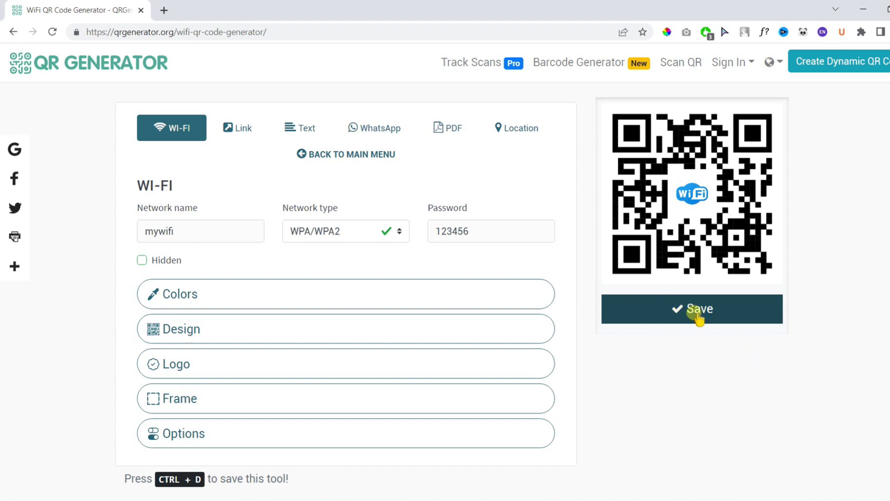
Step: Save the Wi-Fi QR code, download it as PNG, and open the downloaded image
click(697, 312)
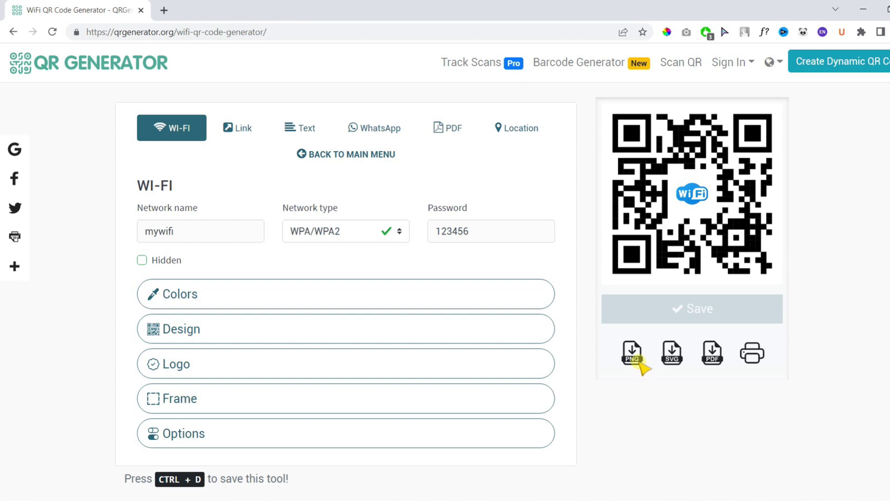
click(635, 357)
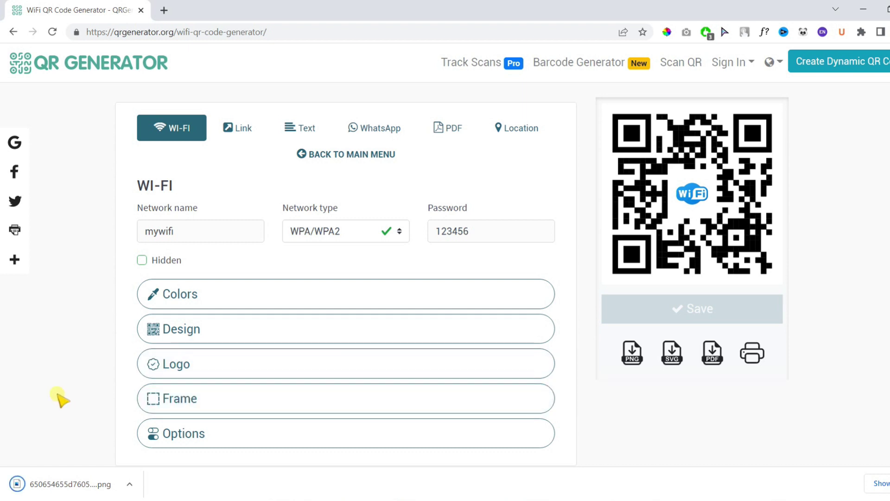
click(60, 482)
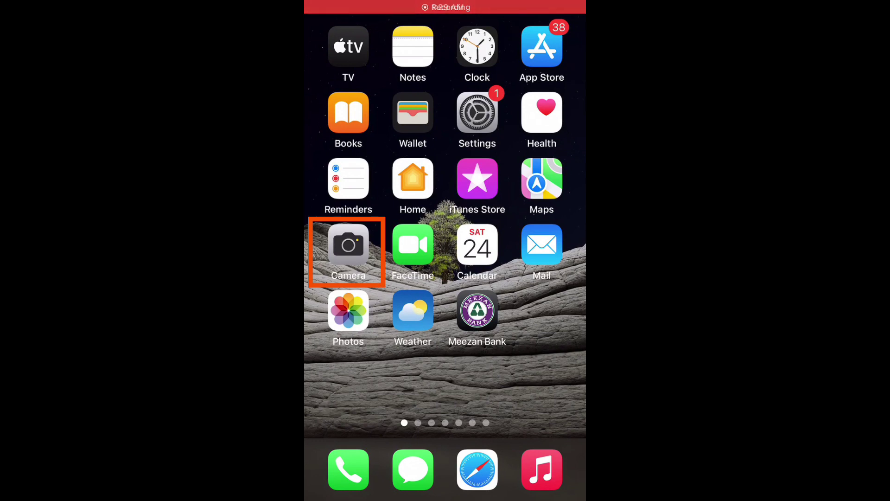
Step: Scan the QR code with the iPhone Camera, join mywifi, and return home
click(348, 244)
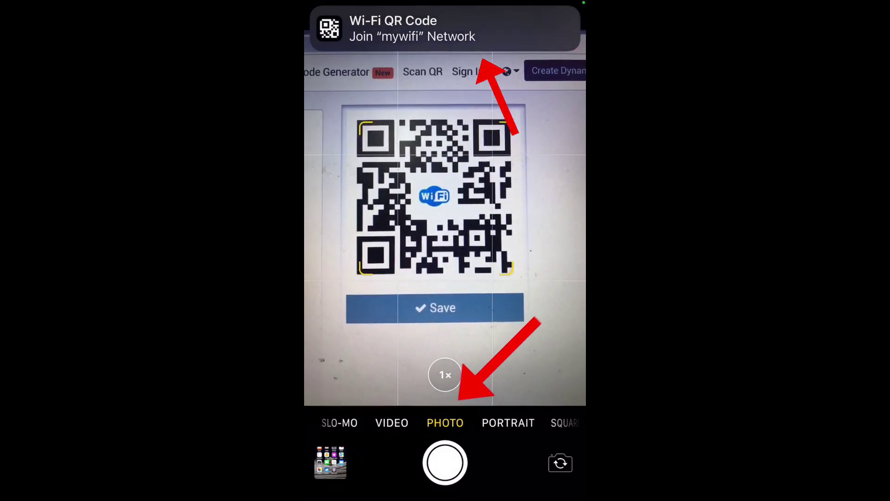
click(445, 28)
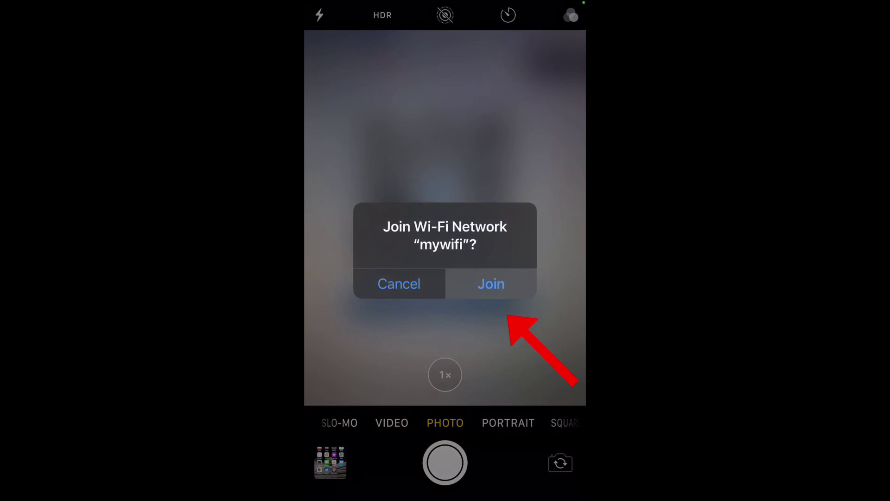
click(491, 283)
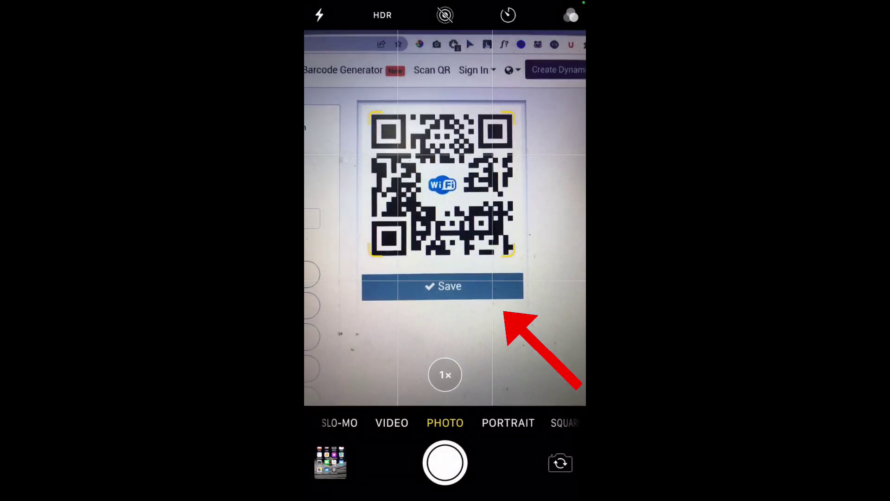
key(super)
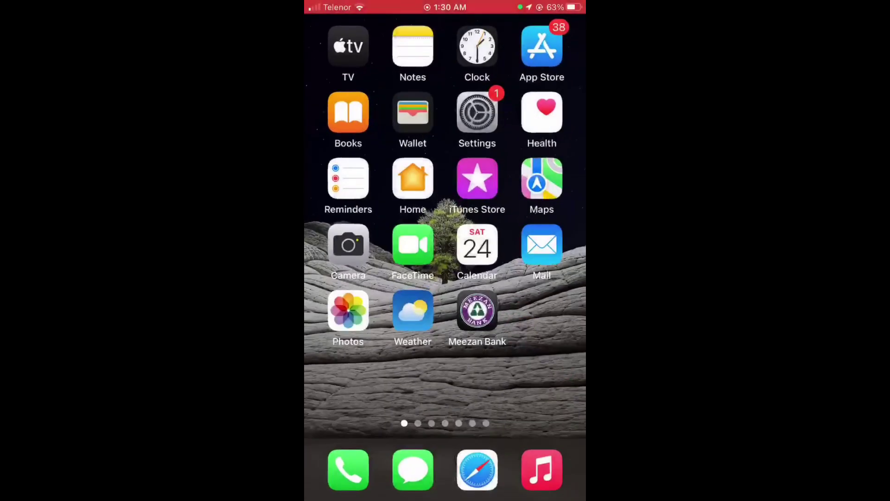